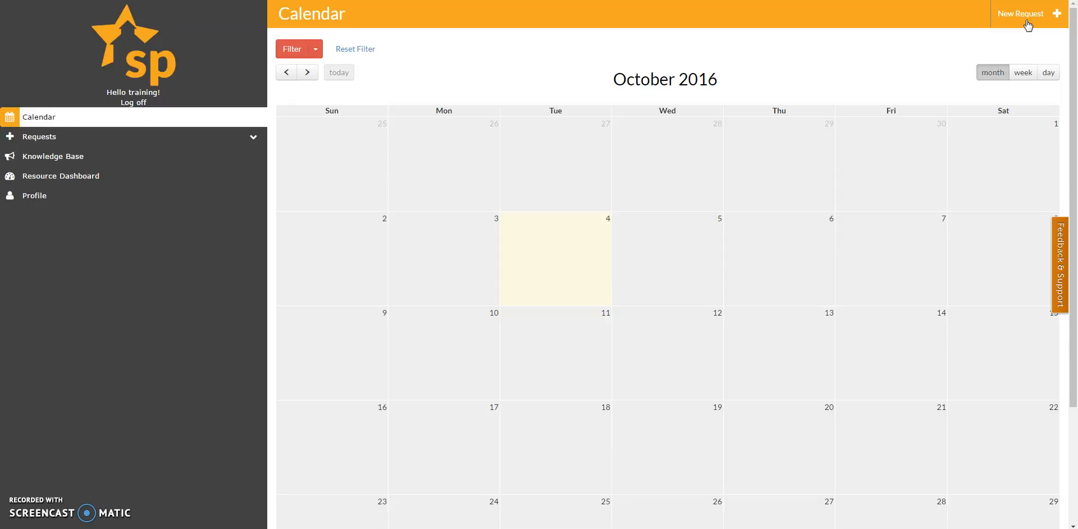
Step: Open a new Technology Tickets request form
{"action": "left_click", "coordinate": [1026, 22]}
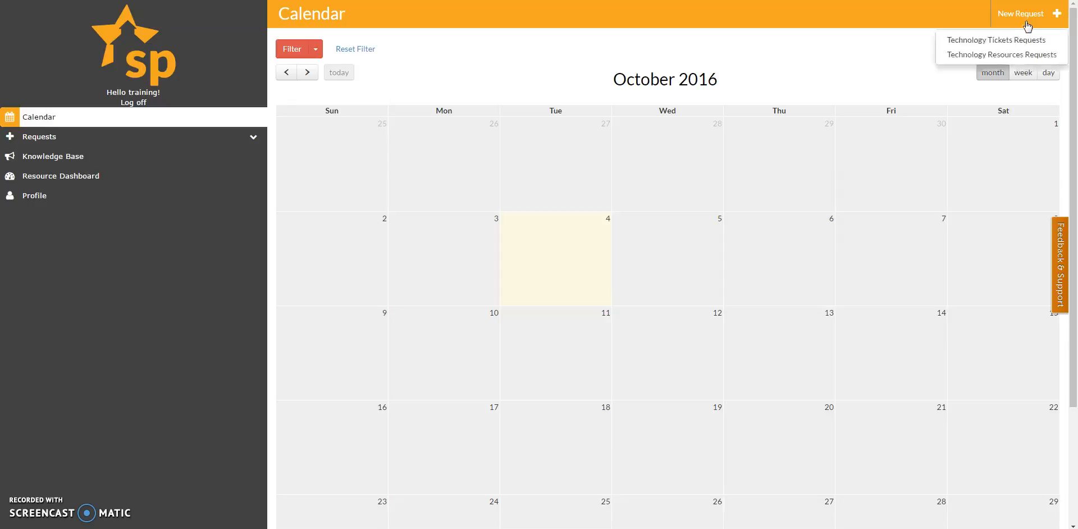
{"action": "left_click", "coordinate": [1055, 47]}
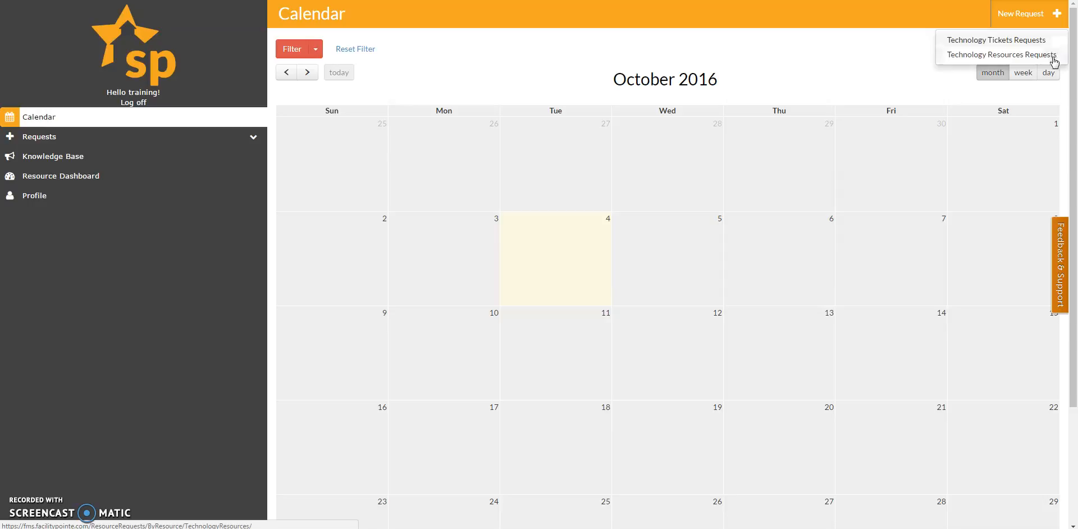
{"action": "left_click", "coordinate": [1046, 45]}
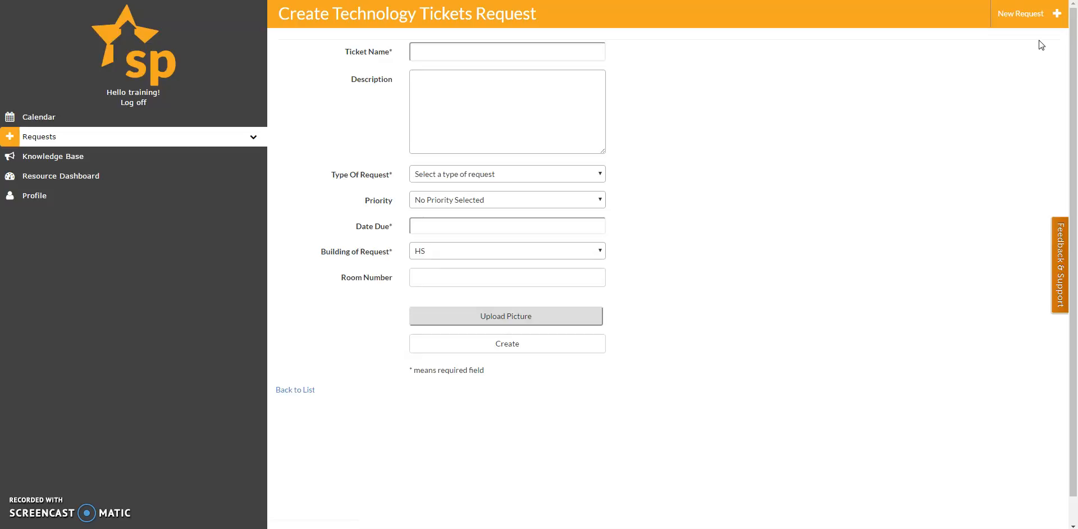
Step: Enter "Computer not" as the ticket name and open the suggested knowledge base article "Computer Won't Turn On"
{"action": "left_click", "coordinate": [442, 51]}
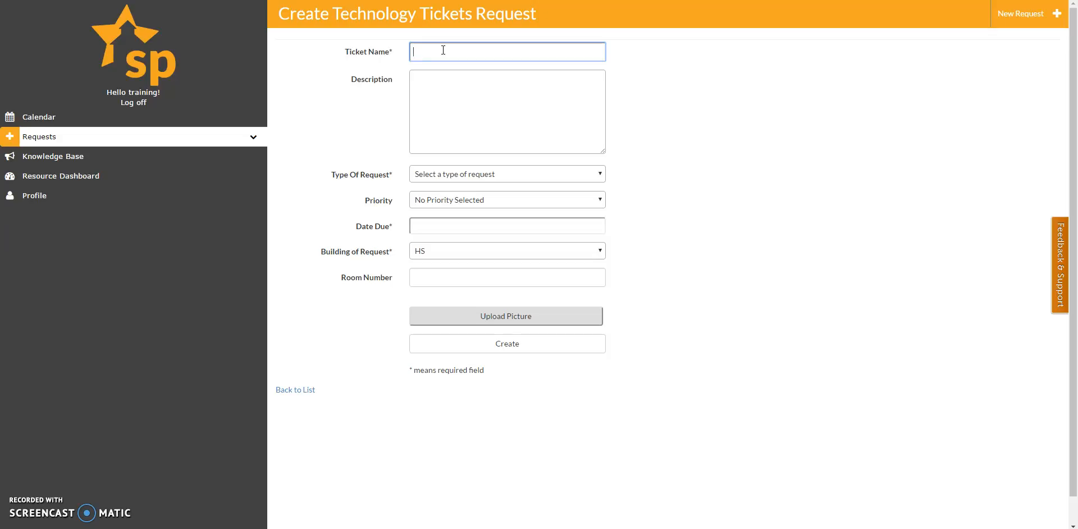
{"action": "type", "text": "Computer not"}
{"action": "left_click", "coordinate": [439, 72]}
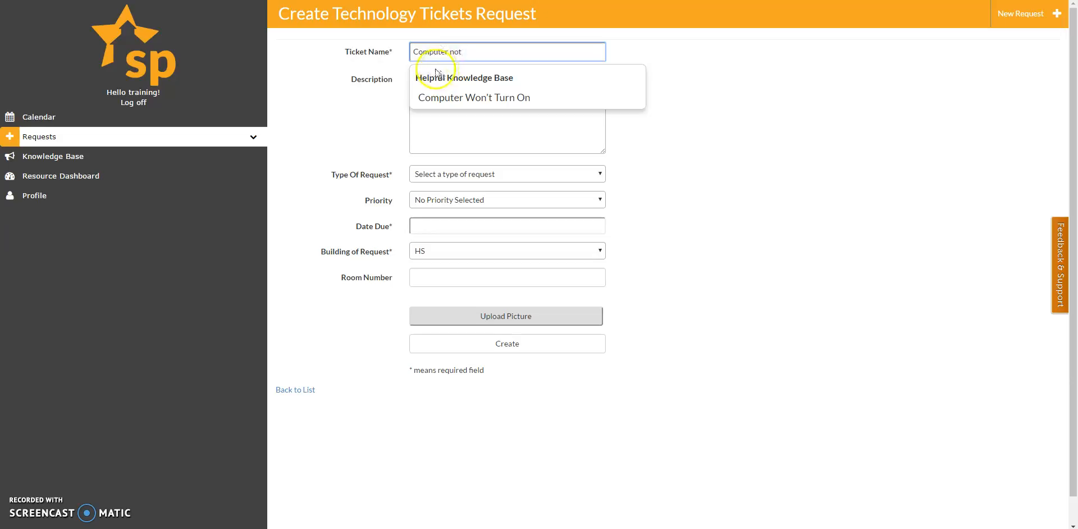
{"action": "left_click", "coordinate": [490, 97]}
{"action": "left_click", "coordinate": [542, 100]}
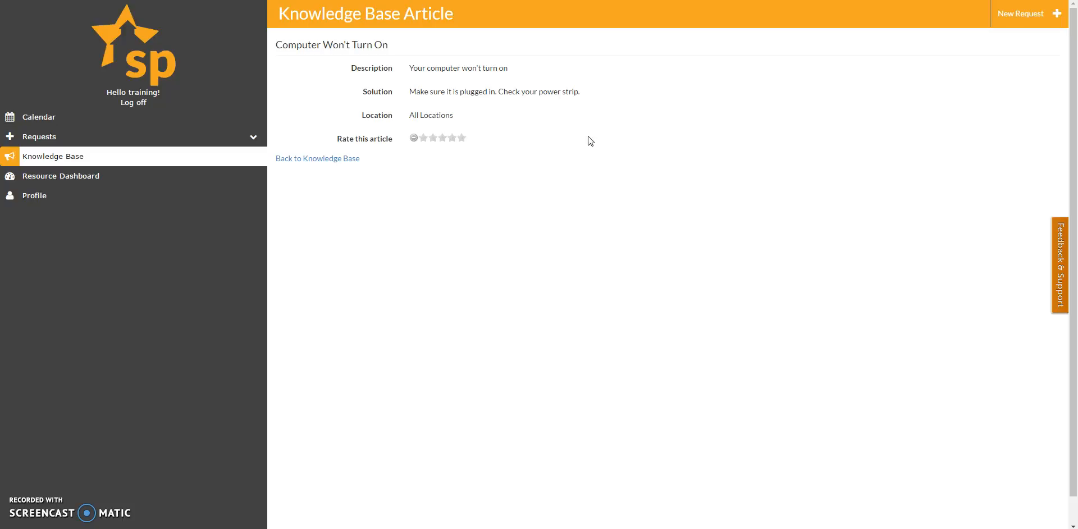
Step: Start another Technology Tickets request named "Computer Won't Turn On" with the description "Won't power on"
{"action": "left_click", "coordinate": [1013, 25]}
{"action": "left_click", "coordinate": [1015, 41]}
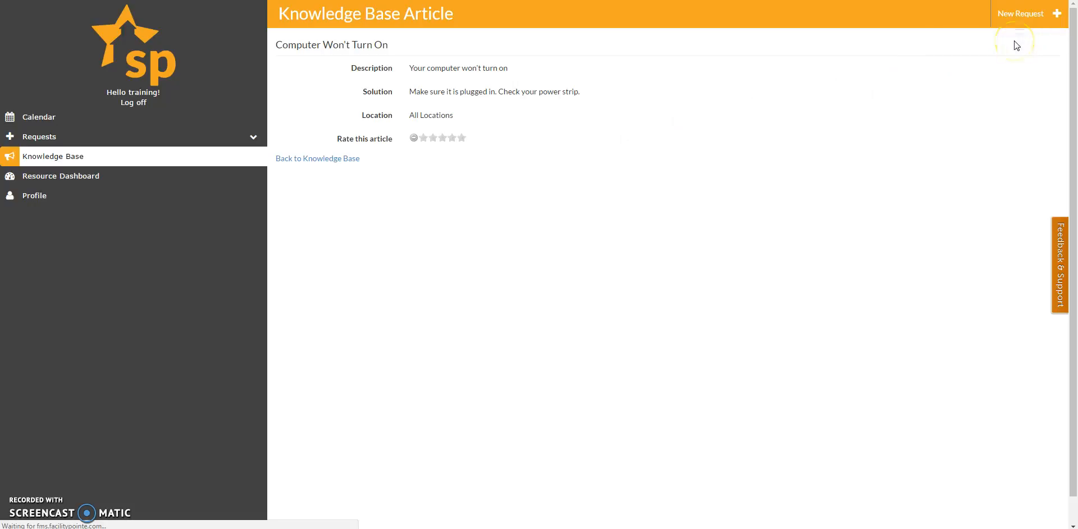
{"action": "left_click", "coordinate": [451, 59]}
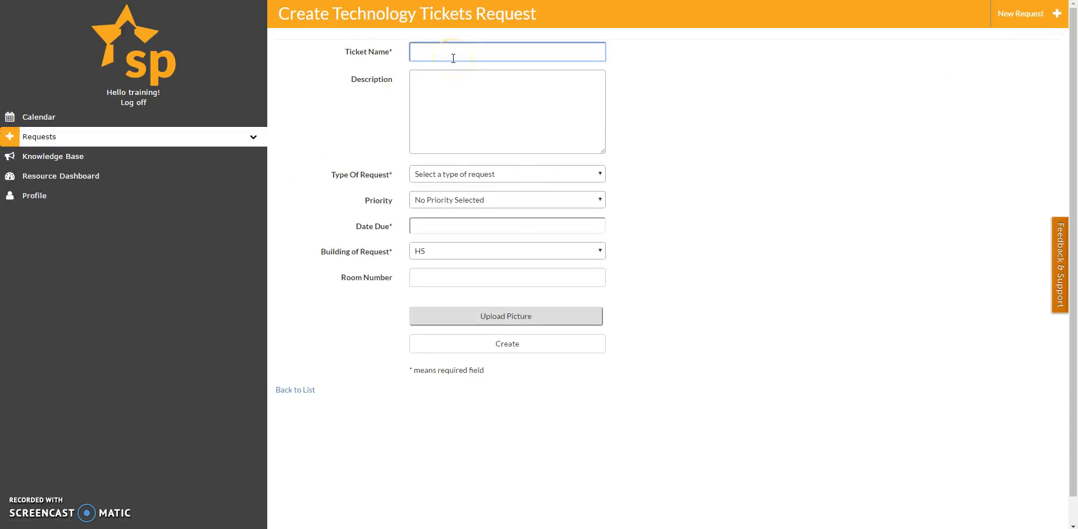
{"action": "type", "text": "Computer Won't Turn On"}
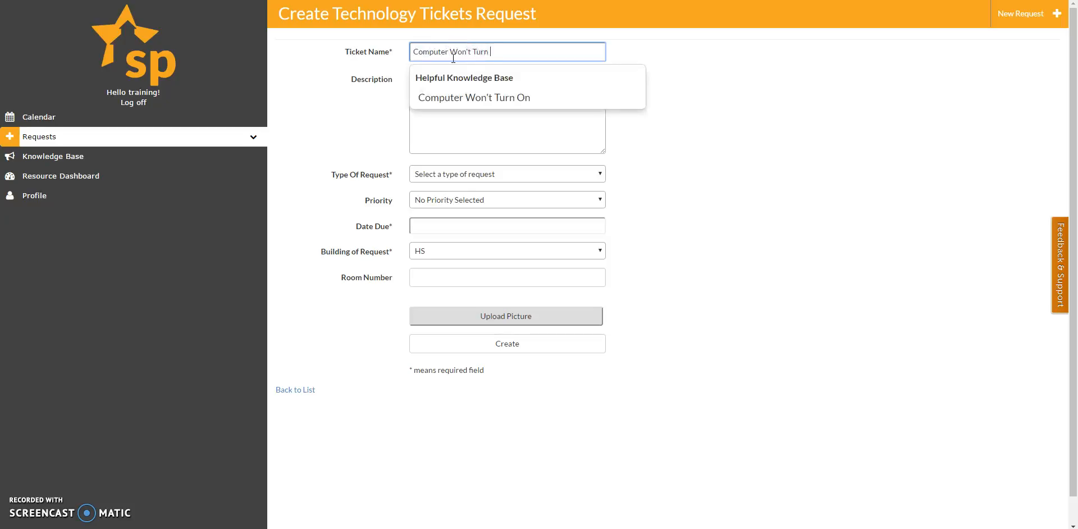
{"action": "left_click", "coordinate": [439, 145]}
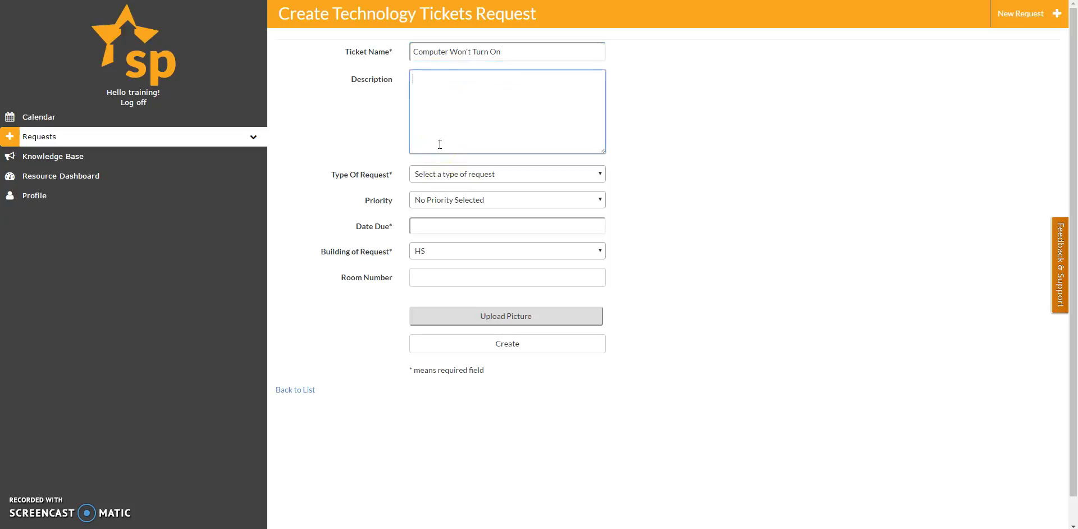
{"action": "type", "text": "Won't power on"}
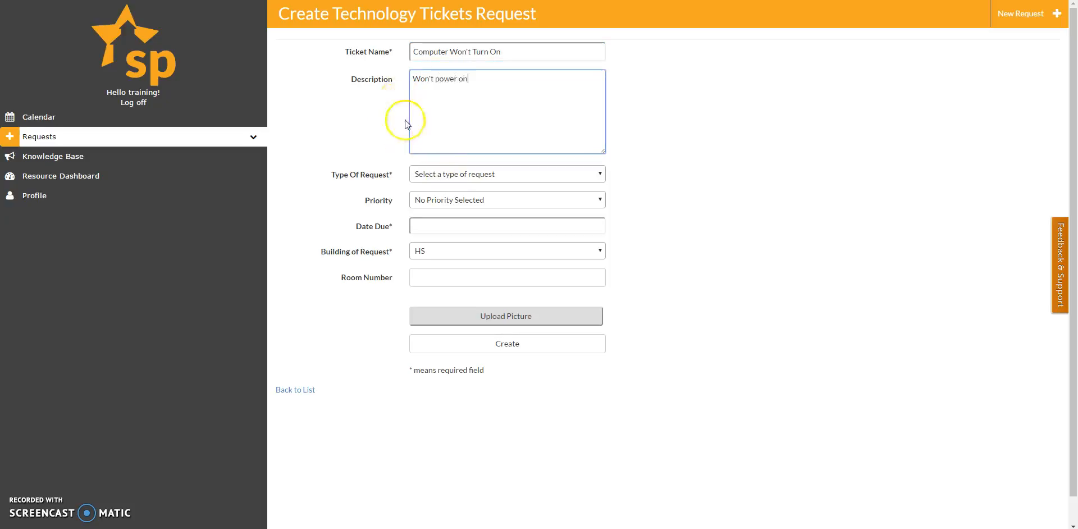
Step: Set the ticket's type of request to Hardware and its subtype to Desktop
{"action": "left_click", "coordinate": [463, 174]}
{"action": "left_click", "coordinate": [466, 198]}
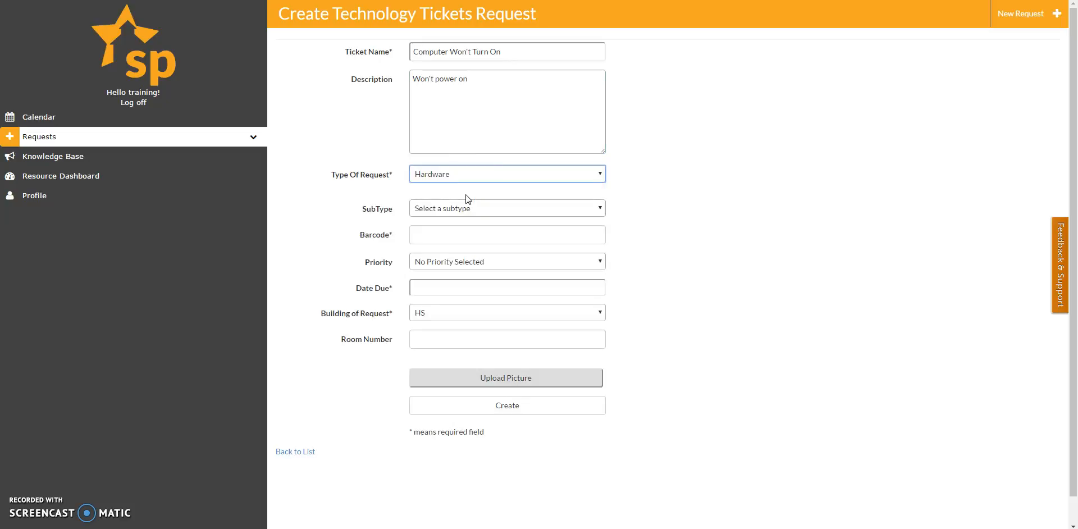
{"action": "left_click", "coordinate": [470, 209]}
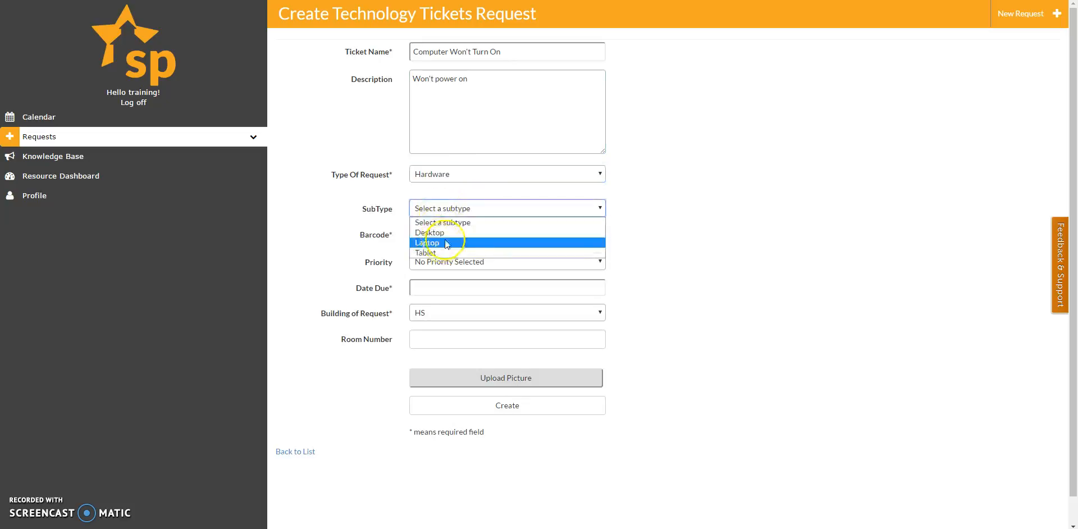
{"action": "left_click", "coordinate": [466, 234]}
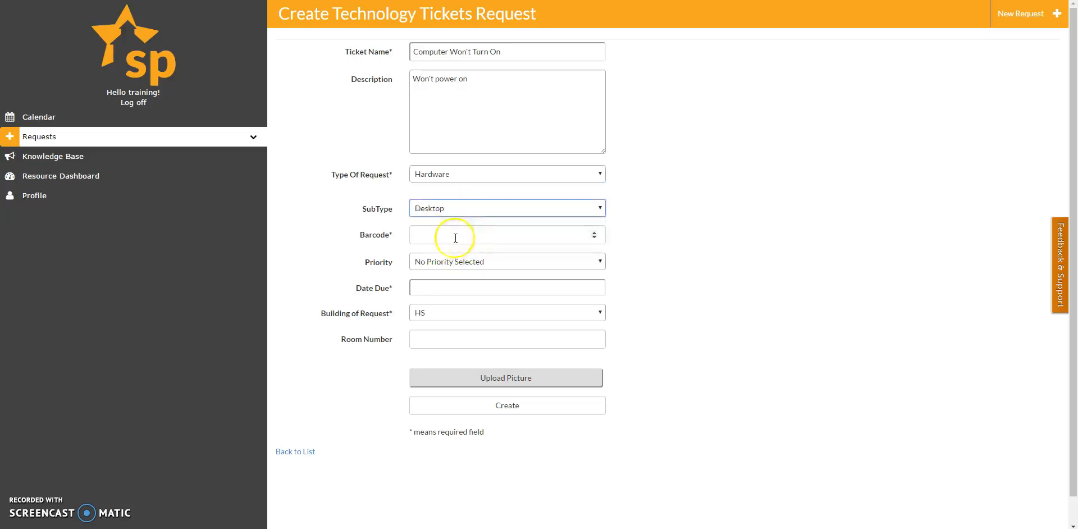
Step: Enter 123 as the ticket's barcode and keep the priority at No Priority Selected
{"action": "left_click", "coordinate": [440, 235]}
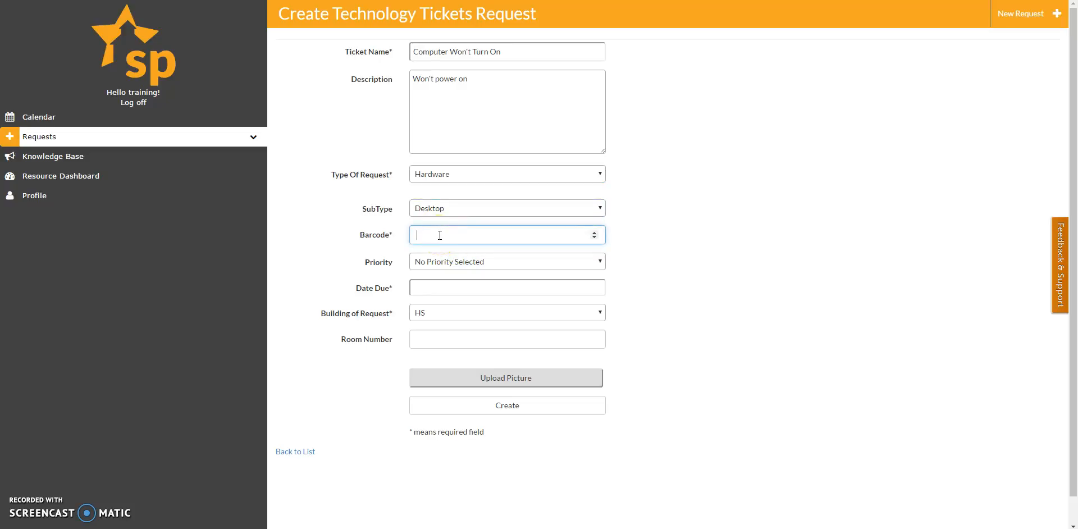
{"action": "left_click", "coordinate": [432, 231]}
{"action": "type", "text": "123"}
{"action": "left_click", "coordinate": [443, 262]}
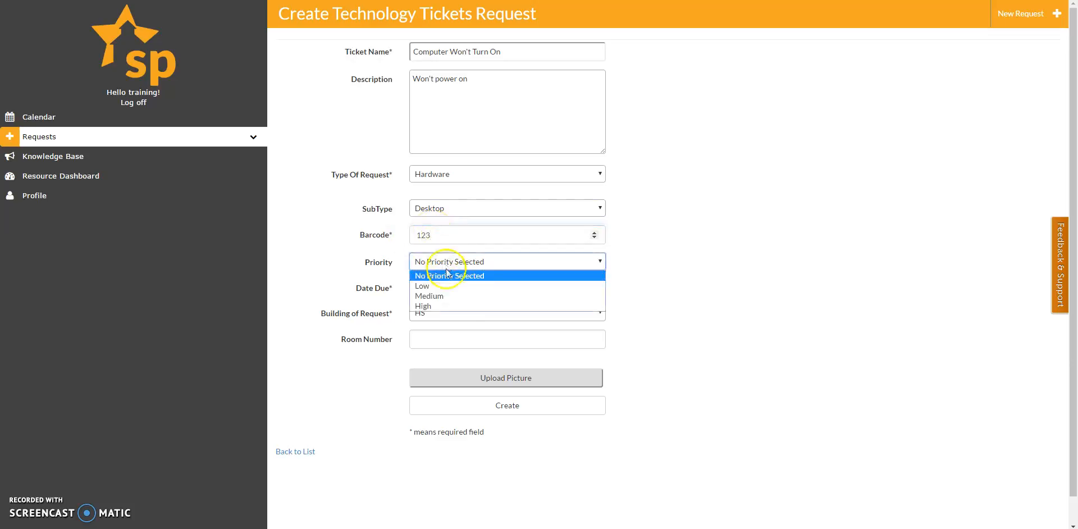
{"action": "left_click", "coordinate": [668, 280]}
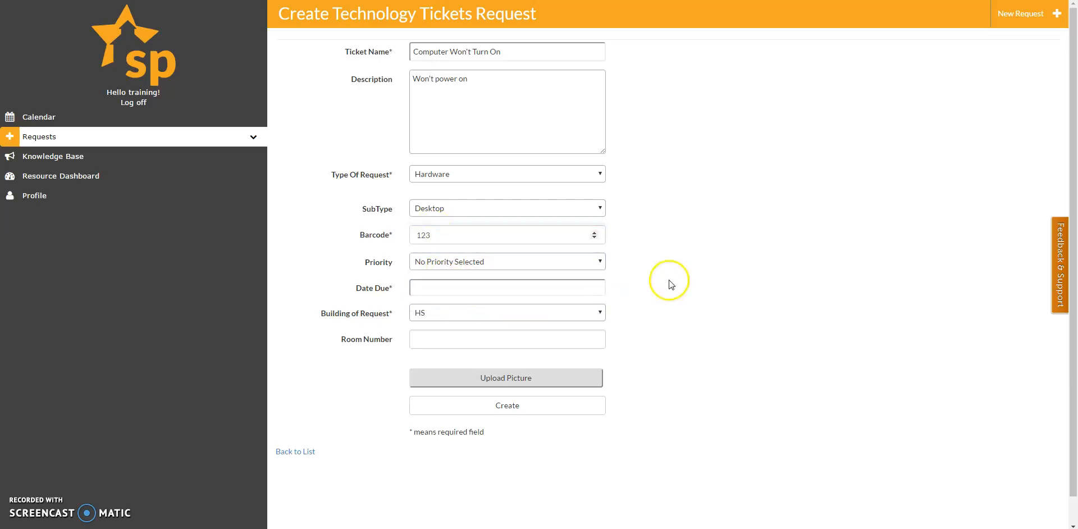
Step: Set the ticket's due date to 10/05/2016 2:58 PM and keep HS as the building of request
{"action": "left_click", "coordinate": [524, 292]}
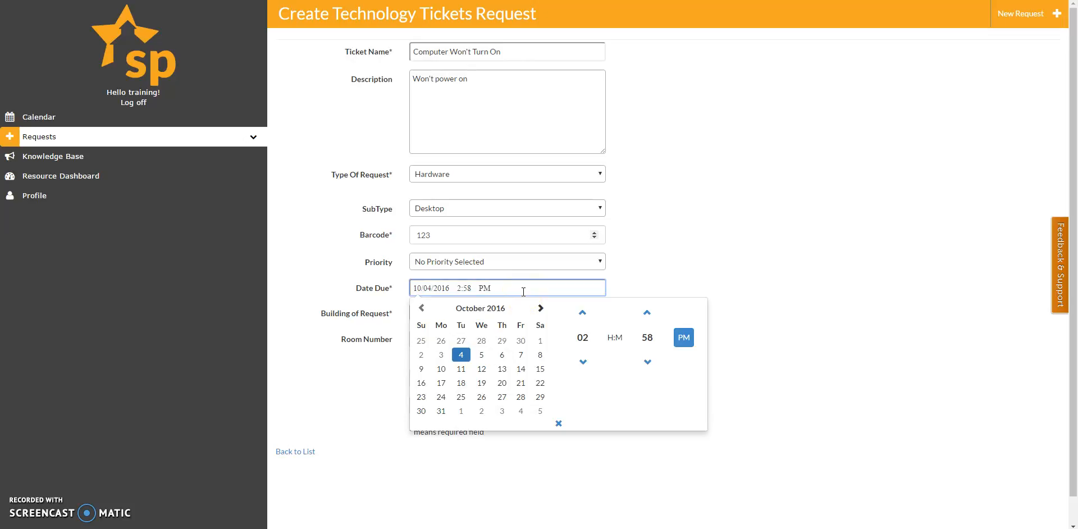
{"action": "left_click", "coordinate": [481, 355]}
{"action": "left_click", "coordinate": [777, 369]}
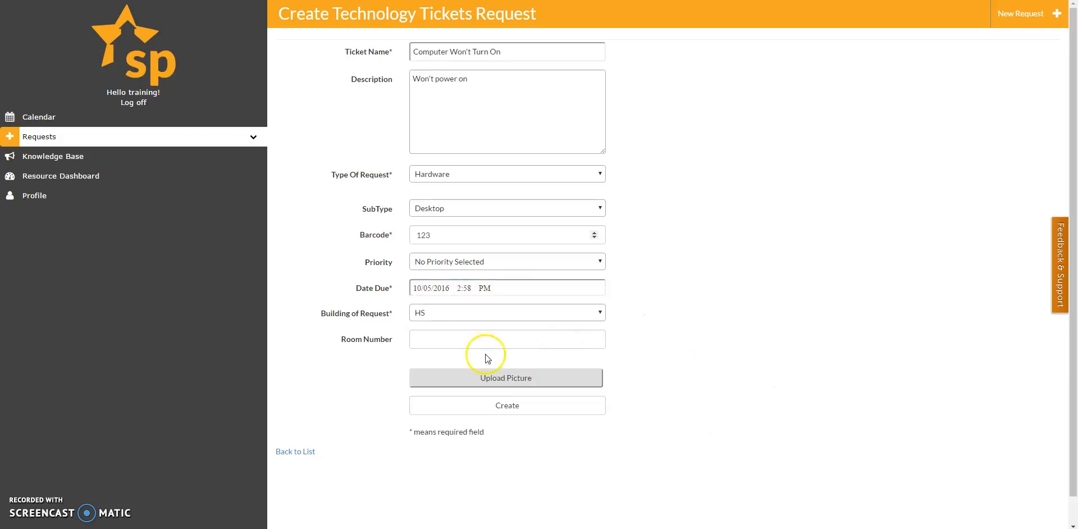
{"action": "left_click", "coordinate": [442, 313]}
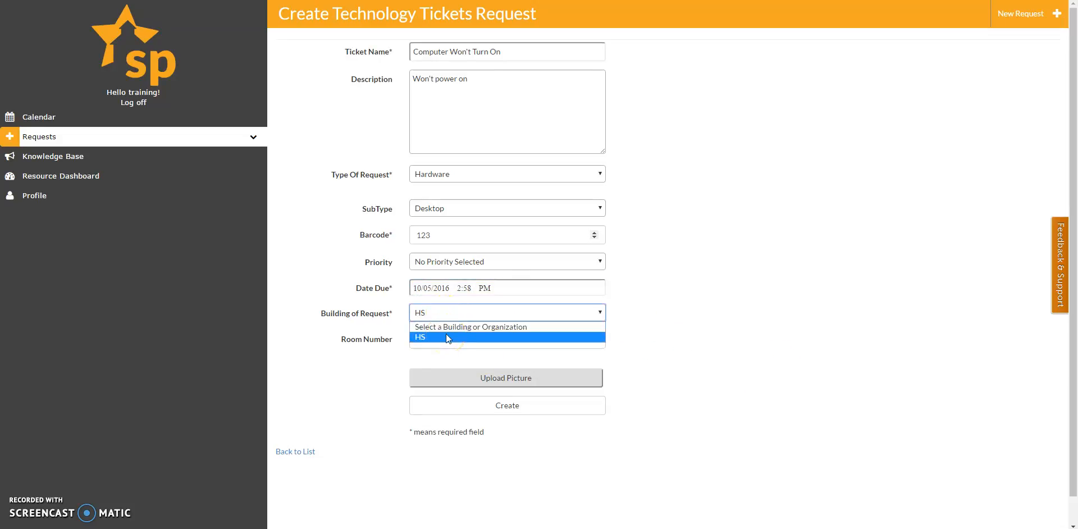
{"action": "left_click", "coordinate": [360, 293]}
{"action": "left_click", "coordinate": [332, 288]}
{"action": "left_click", "coordinate": [668, 348]}
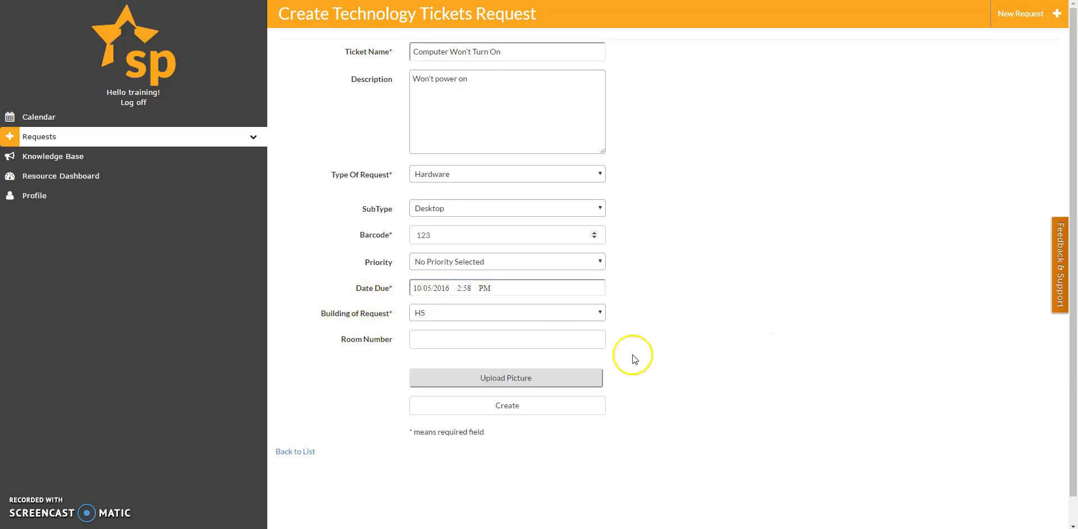
Step: Enter room number 102 and create the ticket
{"action": "left_click", "coordinate": [497, 336]}
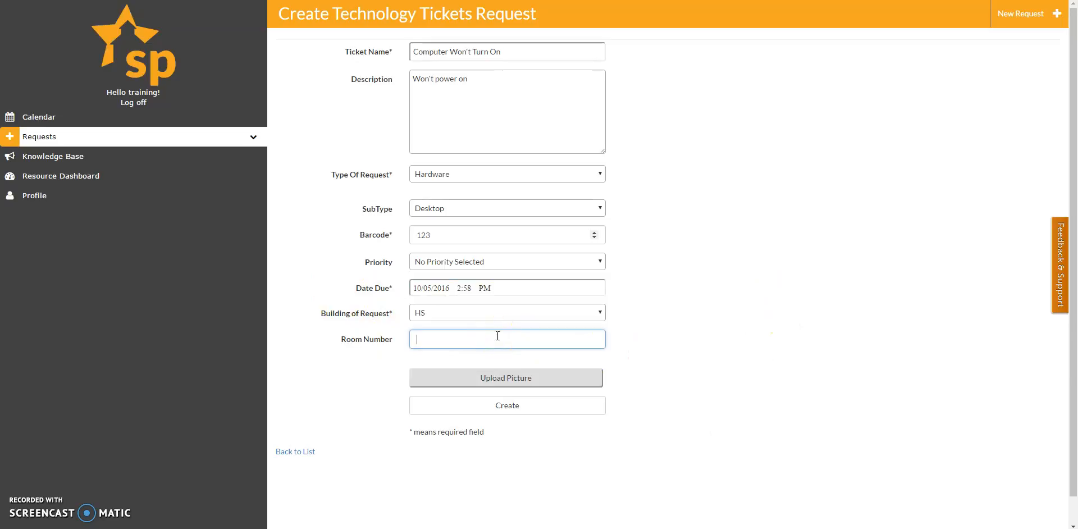
{"action": "type", "text": "102"}
{"action": "left_click", "coordinate": [471, 364]}
{"action": "left_click", "coordinate": [467, 375]}
{"action": "left_click", "coordinate": [526, 416]}
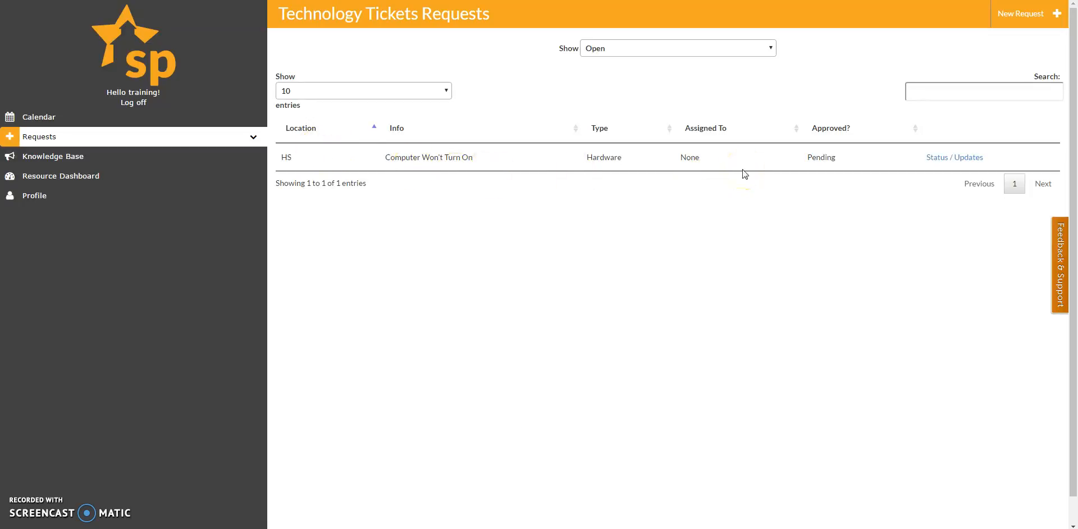
Step: View the status updates page of the "Computer Won't Turn On" ticket and return to the Technology Tickets Requests list
{"action": "left_click", "coordinate": [947, 159]}
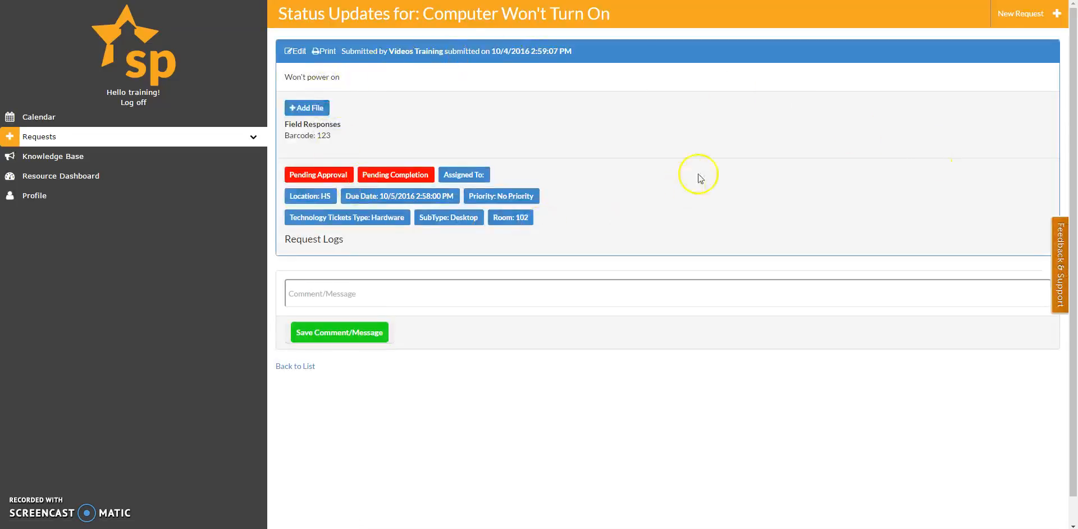
{"action": "left_click", "coordinate": [311, 294]}
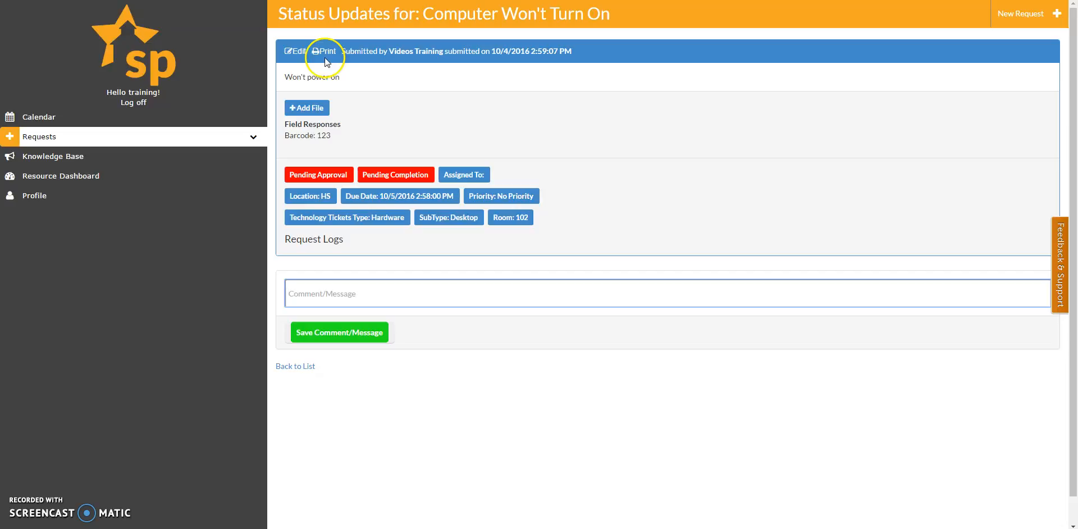
{"action": "left_click", "coordinate": [137, 137]}
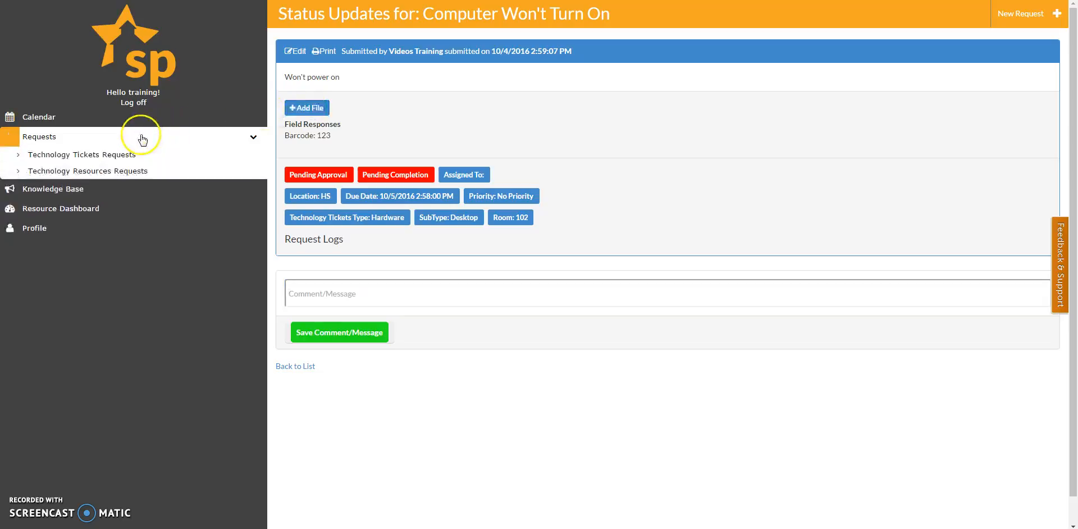
{"action": "left_click", "coordinate": [47, 160]}
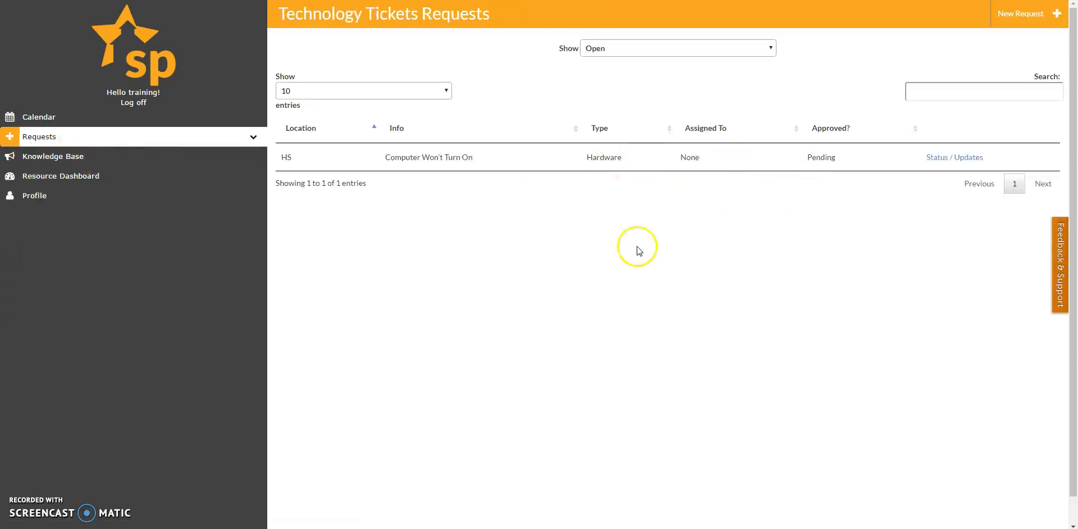
Step: Check the status filter choices of the ticket list, keep Open, and sort the list by Info
{"action": "left_click", "coordinate": [604, 49]}
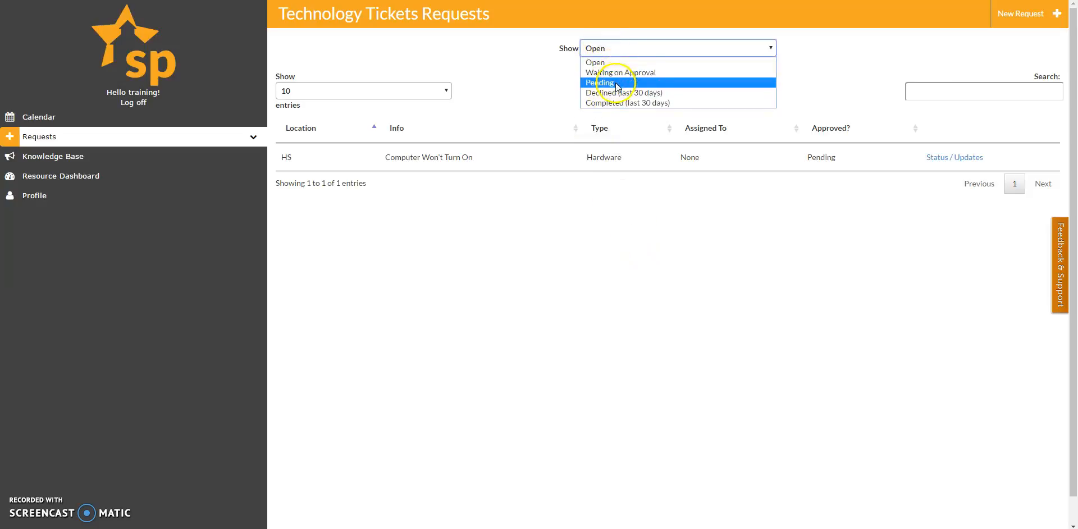
{"action": "left_click", "coordinate": [500, 125]}
{"action": "left_click", "coordinate": [502, 128]}
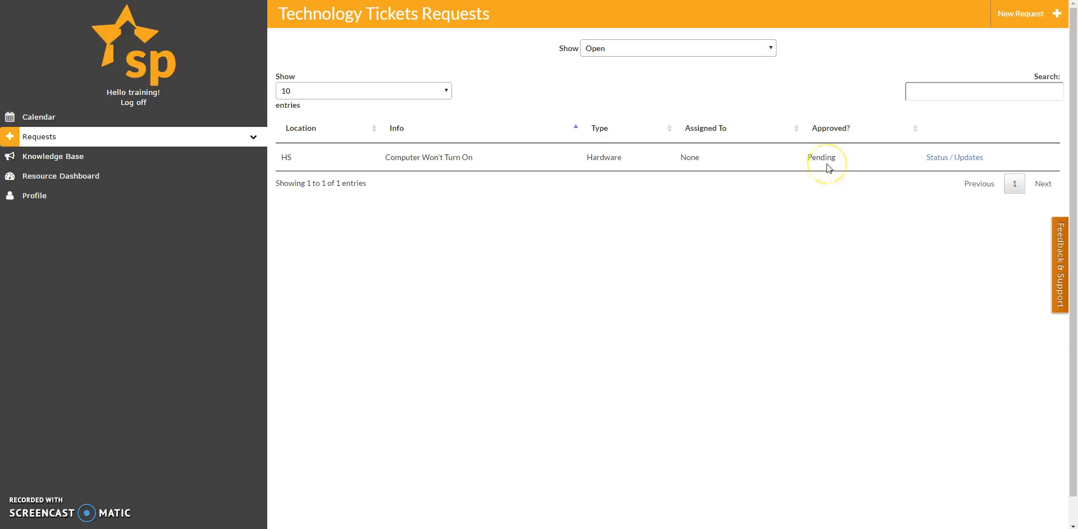
Step: Open the "Computer Won't Turn On" ticket from its October 5 calendar entry, and go back to the Technology Tickets Requests list
{"action": "left_click", "coordinate": [155, 121]}
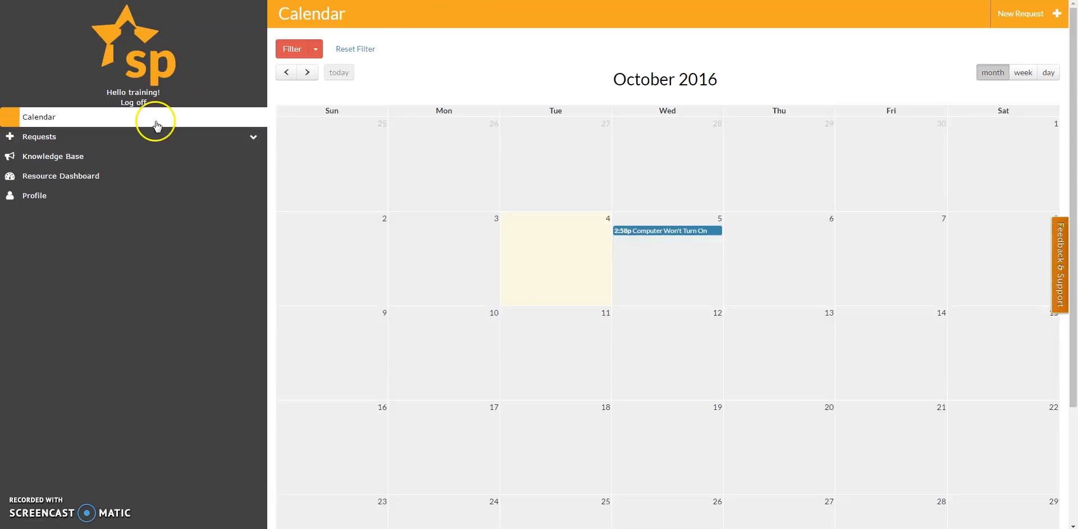
{"action": "left_click", "coordinate": [666, 238]}
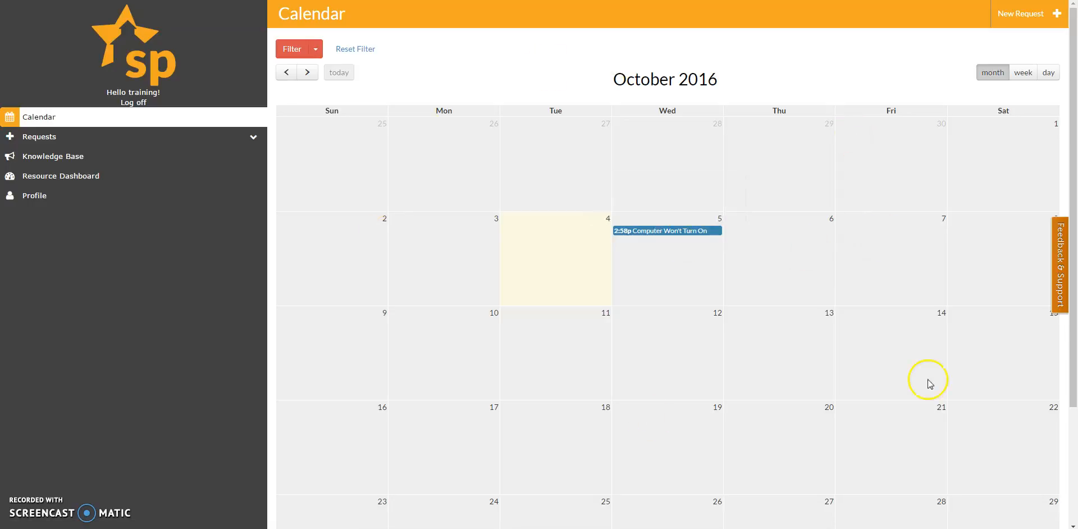
{"action": "left_click", "coordinate": [644, 232]}
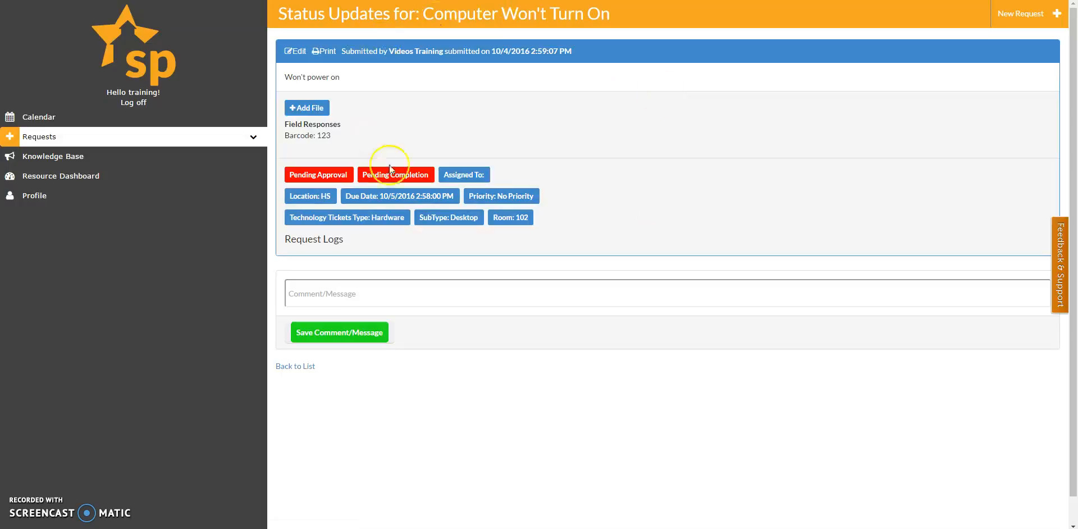
{"action": "left_click", "coordinate": [84, 139]}
{"action": "left_click", "coordinate": [86, 156]}
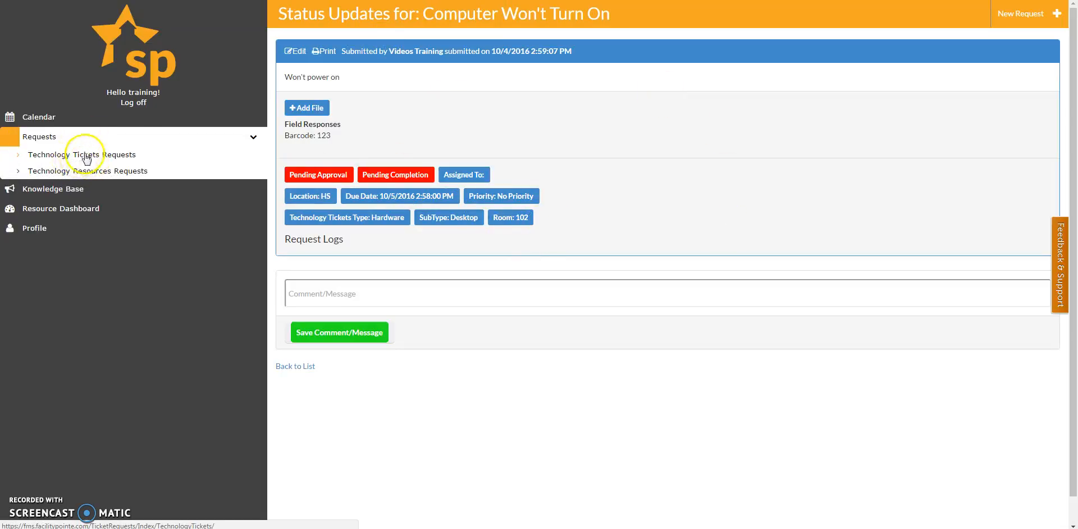